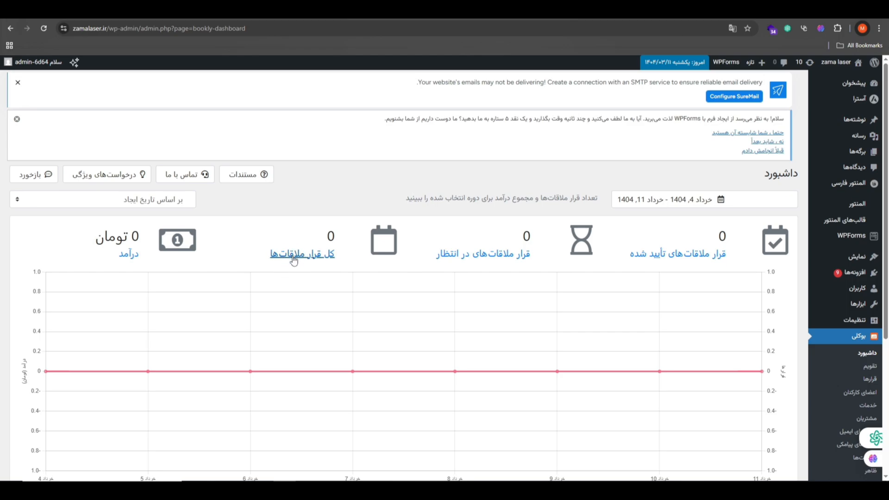
Step: Review the Bookly calendar and the appointments list
left_click(870, 368)
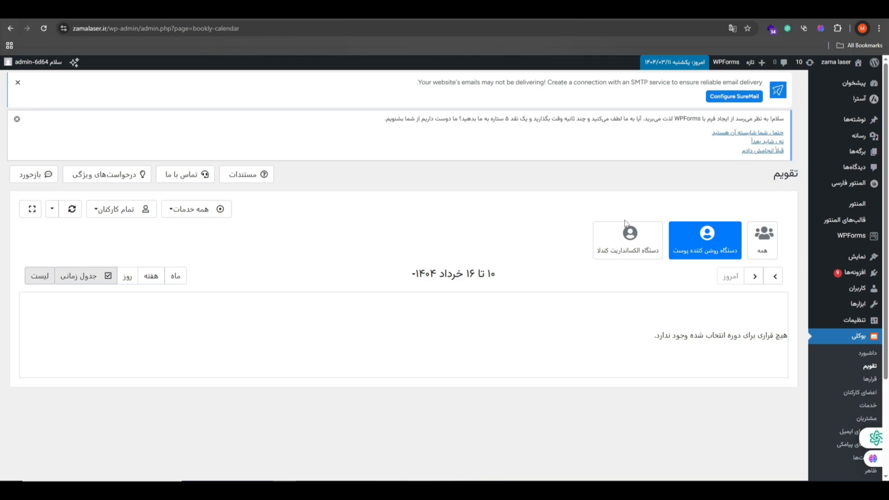
left_click(871, 379)
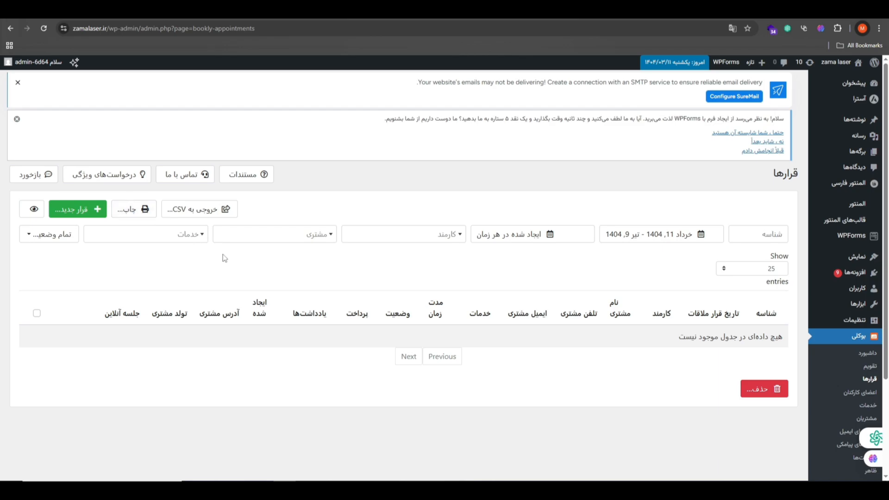
Step: Open the staff members list and review its staff categories, leaving them unchanged
scroll(842, 382, "down", 1)
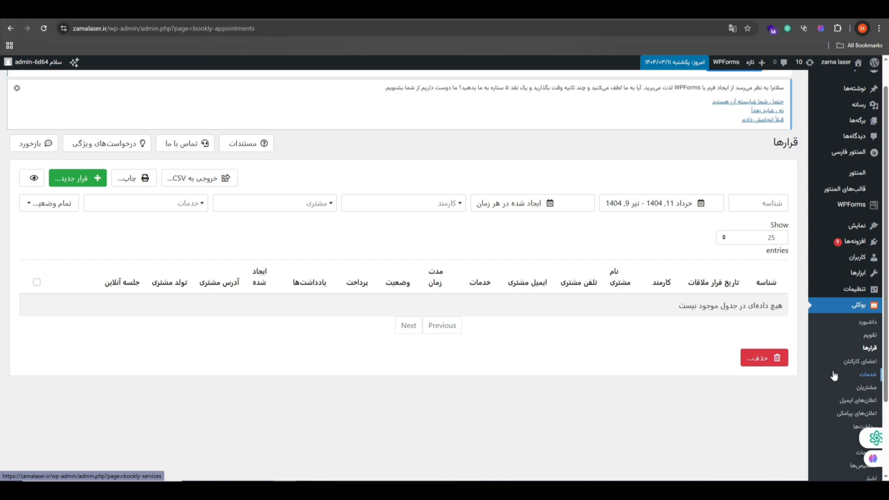
scroll(835, 377, "down", 1)
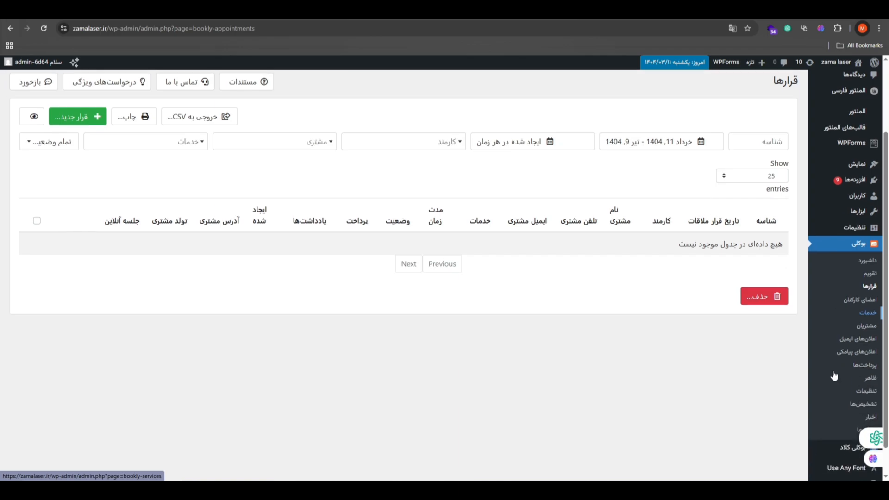
left_click(860, 299)
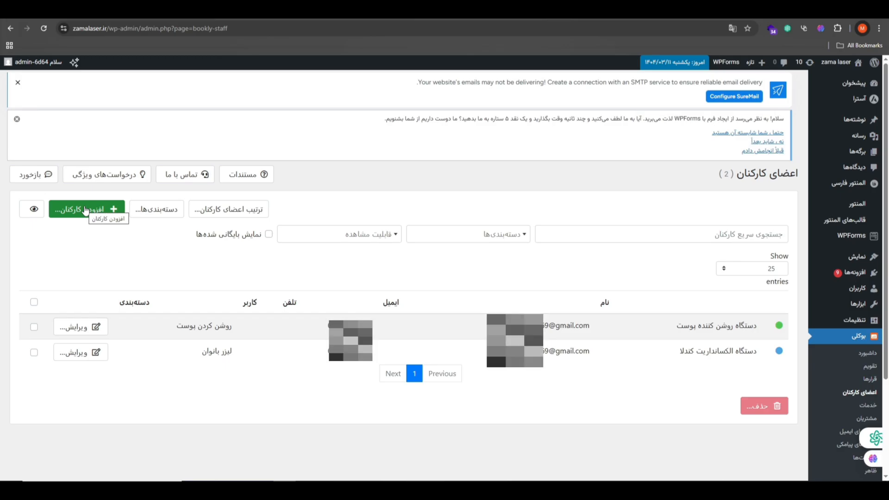
left_click(153, 212)
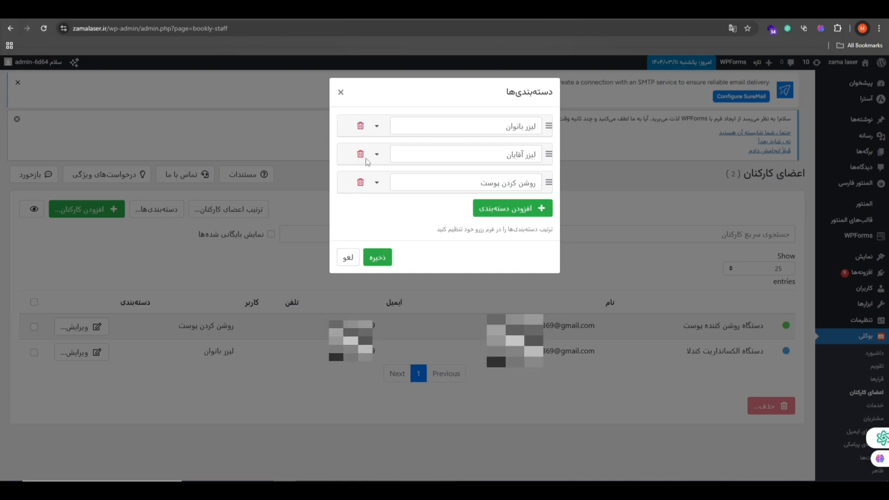
left_click(347, 257)
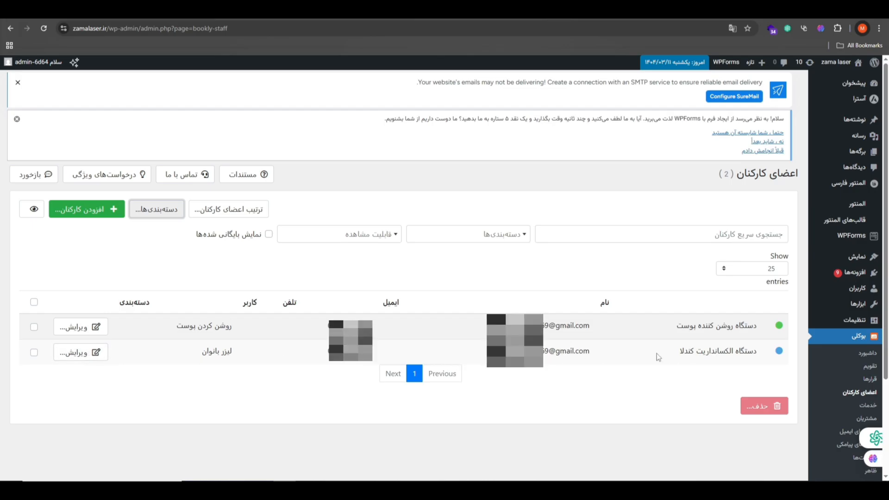
Step: Open the Alexandrite Candela device's staff record and review its services and weekly schedule
left_click(77, 356)
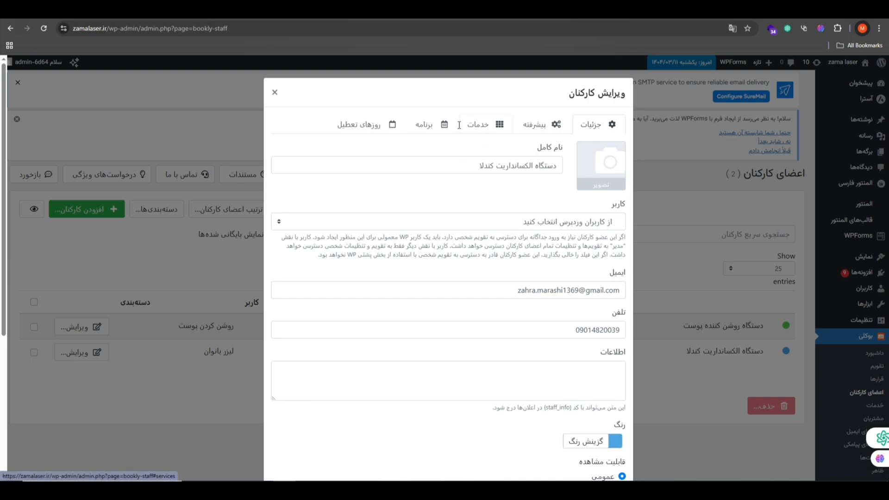
left_click(480, 130)
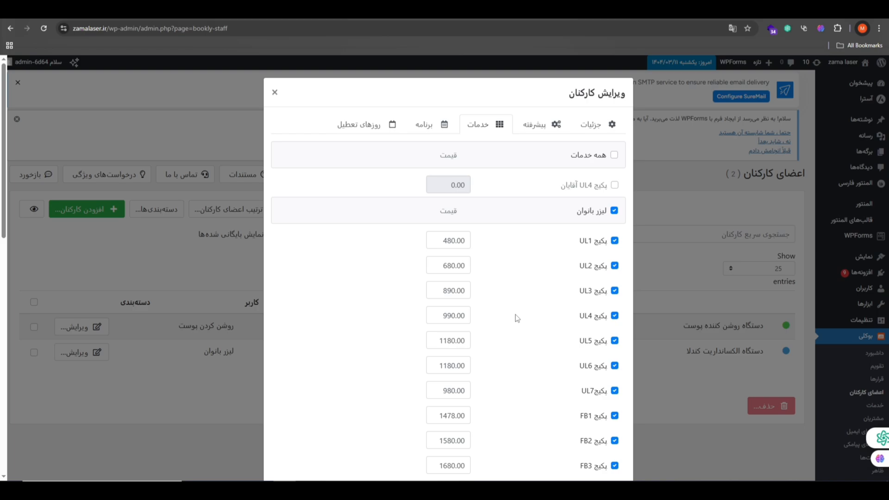
left_click(420, 132)
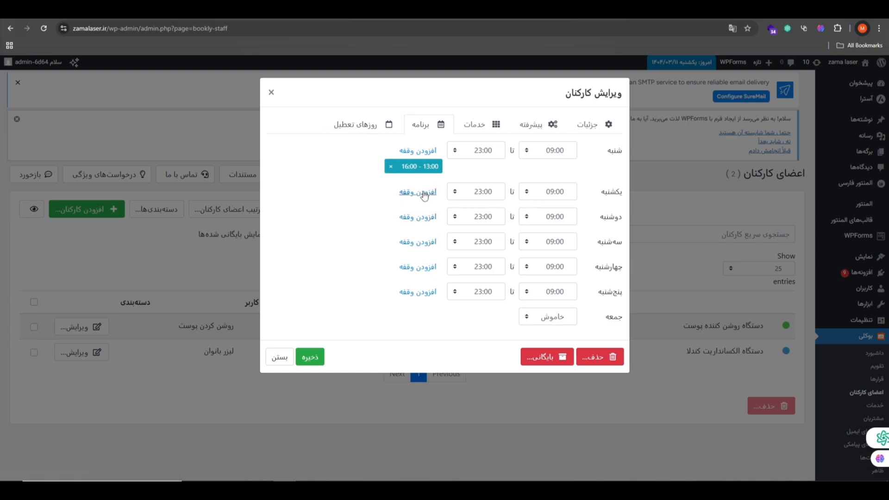
Step: Add a Sunday break from 11:30 to 15:00 to the device's schedule
left_click(422, 193)
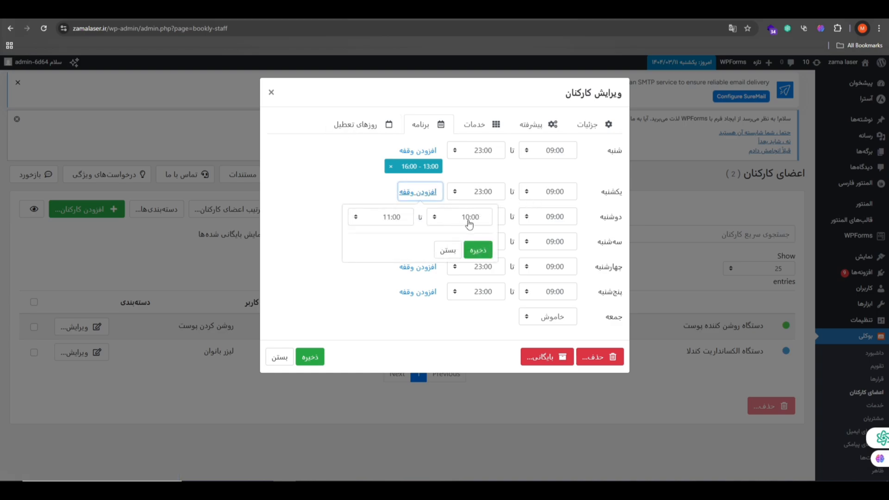
left_click(452, 218)
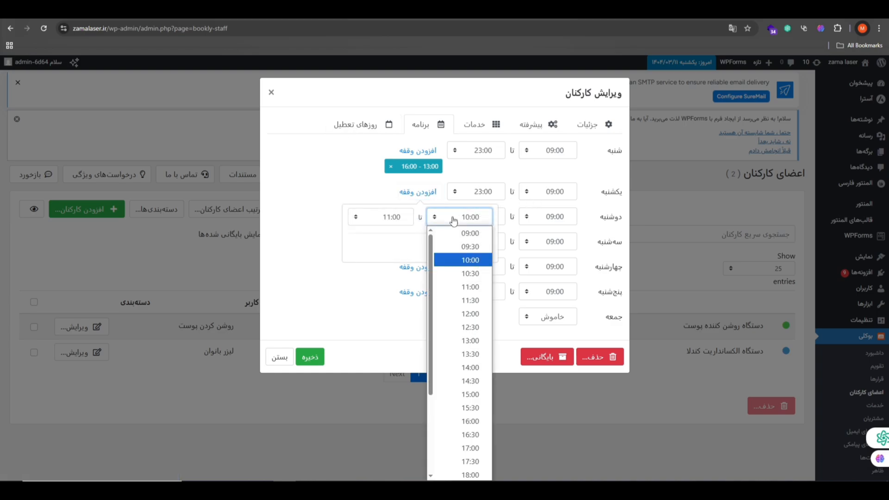
left_click(462, 302)
left_click(383, 218)
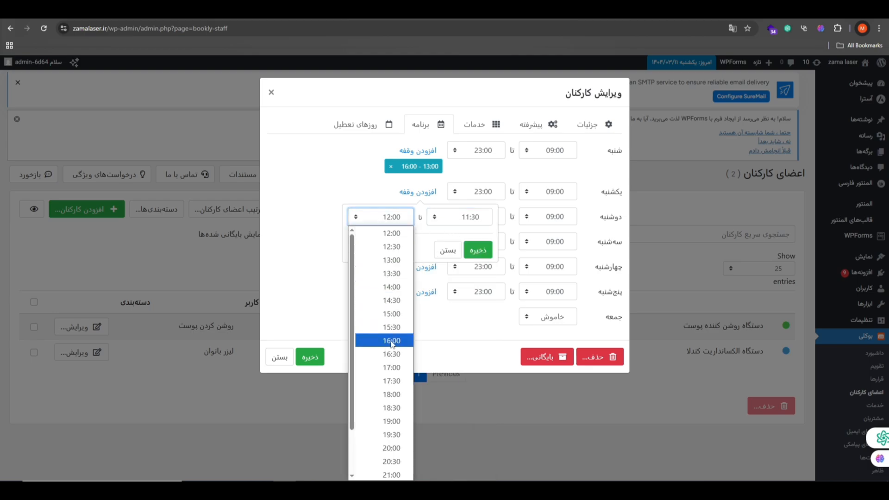
left_click(392, 314)
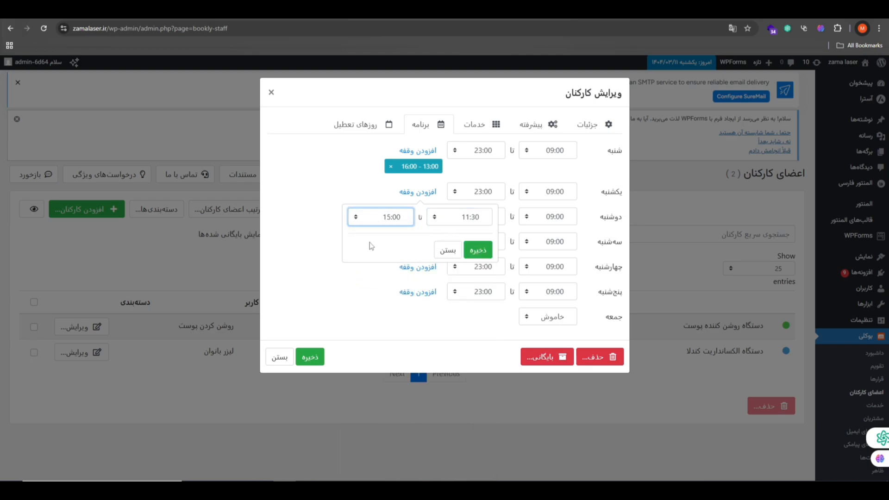
left_click(484, 253)
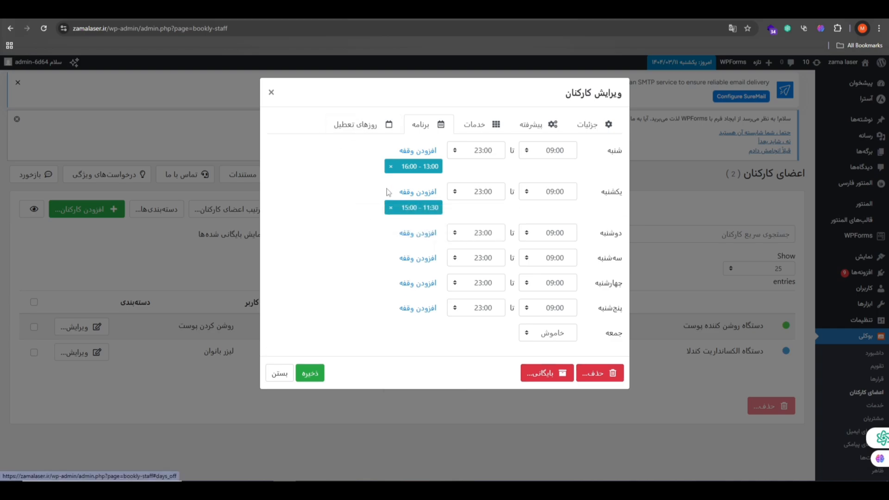
Step: Delete the 11:30 to 15:00 break from the Sunday schedule
left_click(391, 208)
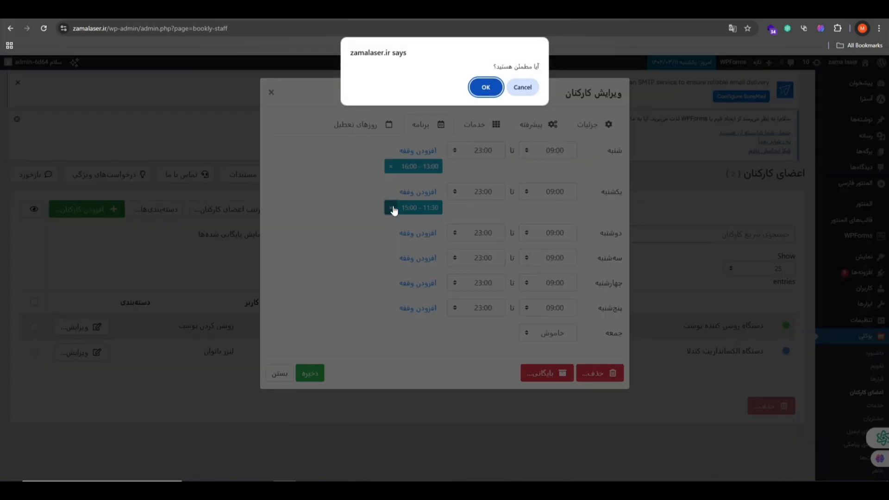
left_click(483, 87)
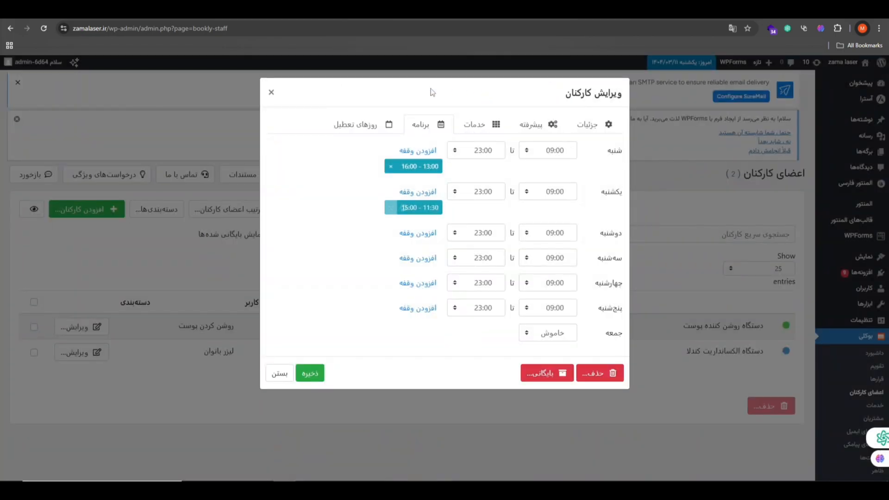
Step: Try marking days from the 18th of the first month of 1404 as non-working in the device's days off
left_click(349, 124)
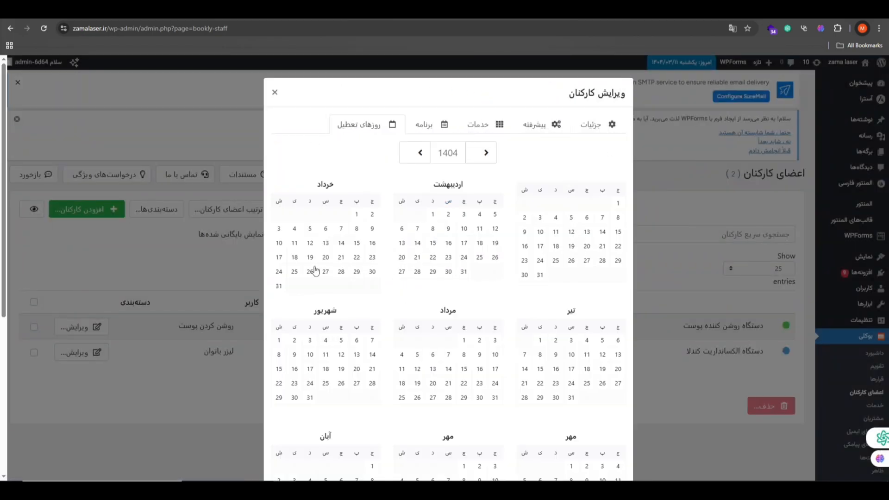
left_click(555, 249)
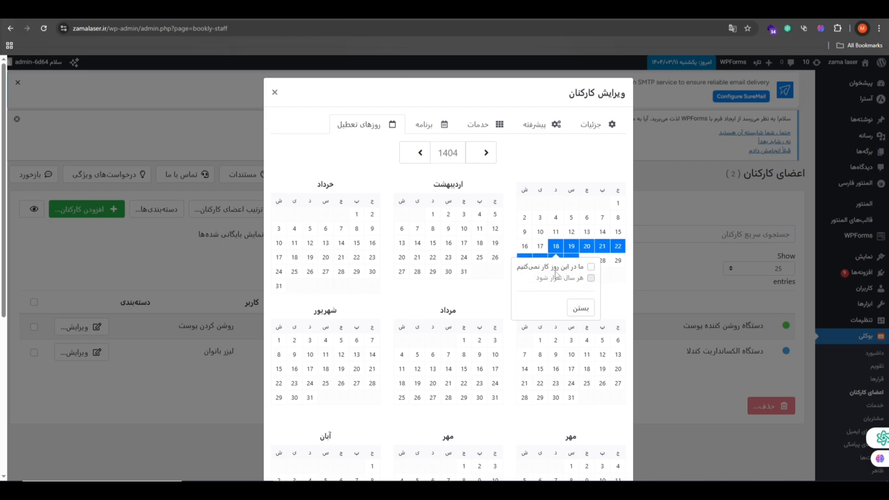
left_click(590, 267)
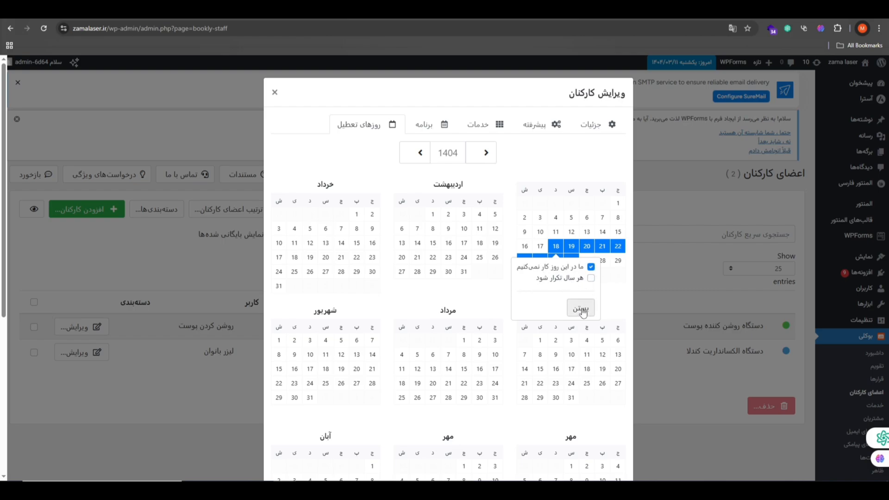
left_click(580, 308)
left_click(560, 249)
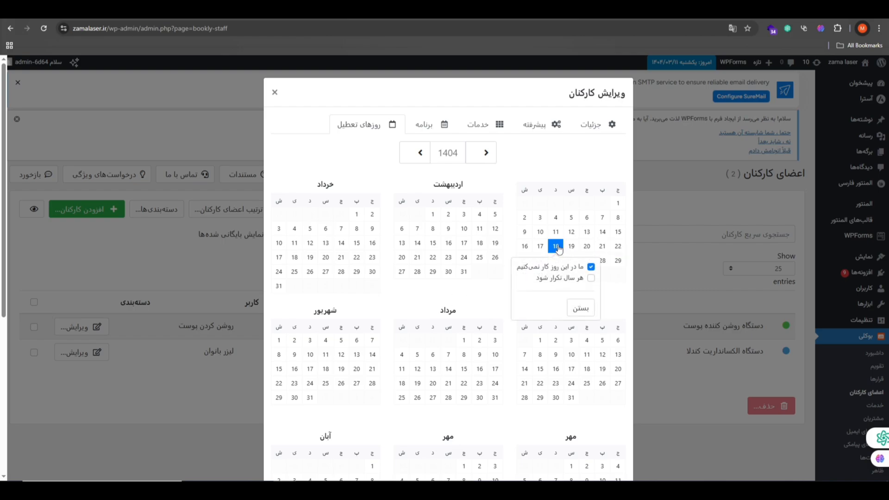
double_click(556, 246)
left_click(500, 291)
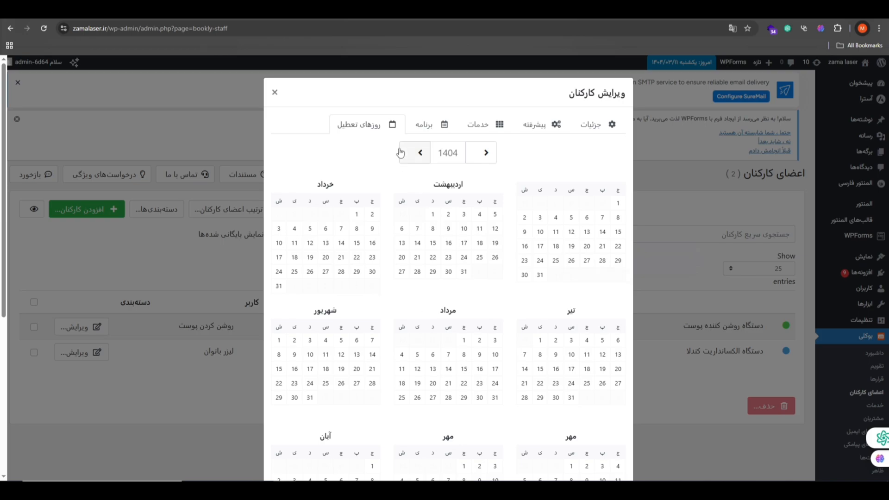
Step: Save the Alexandrite Candela device's staff record
scroll(348, 296, "down", 3)
scroll(349, 297, "down", 3)
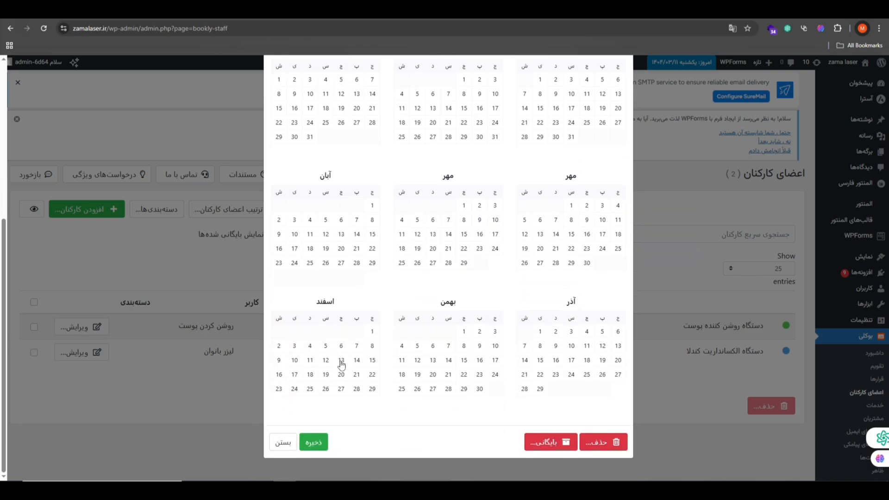
left_click(318, 443)
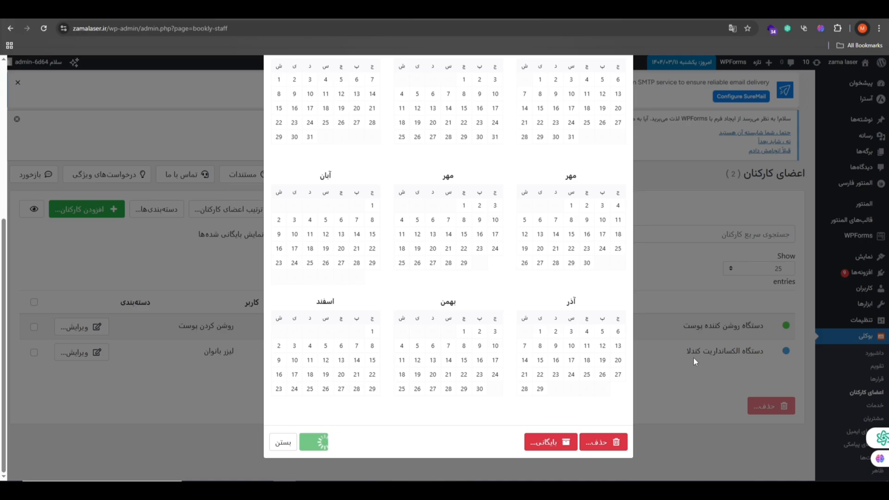
Step: Review the company's business hours and holidays in the Bookly settings
scroll(858, 361, "down", 3)
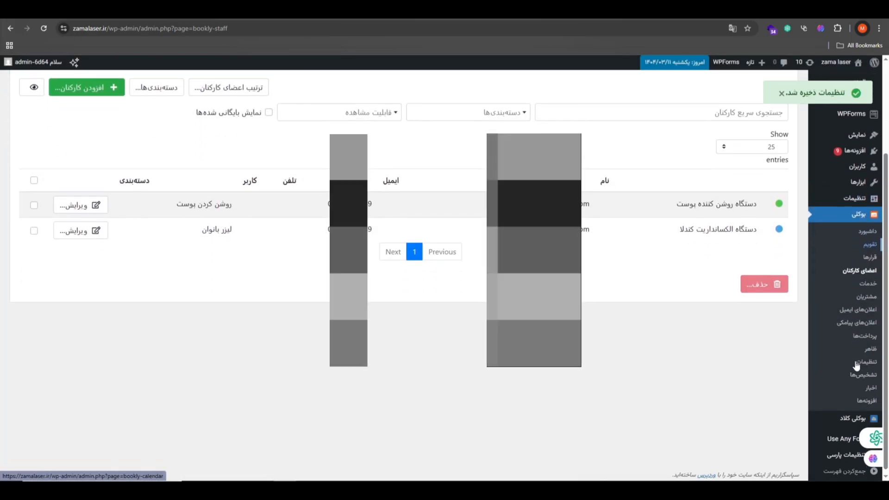
left_click(867, 362)
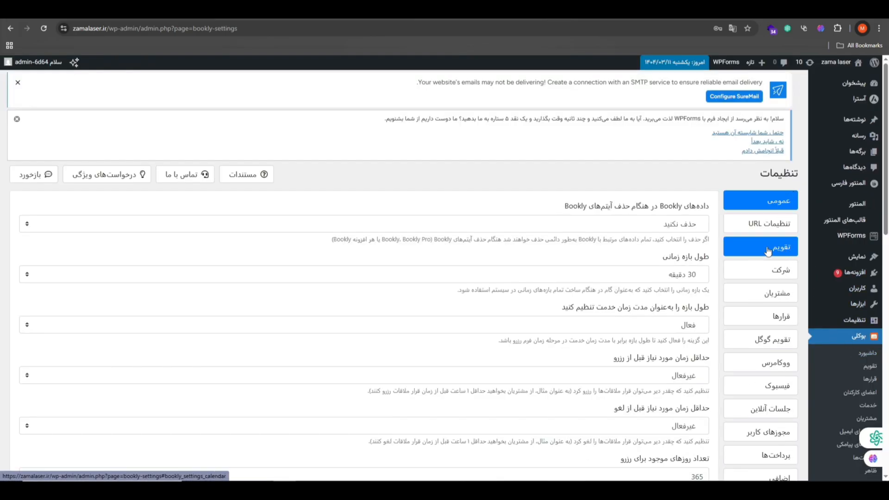
scroll(750, 278, "down", 5)
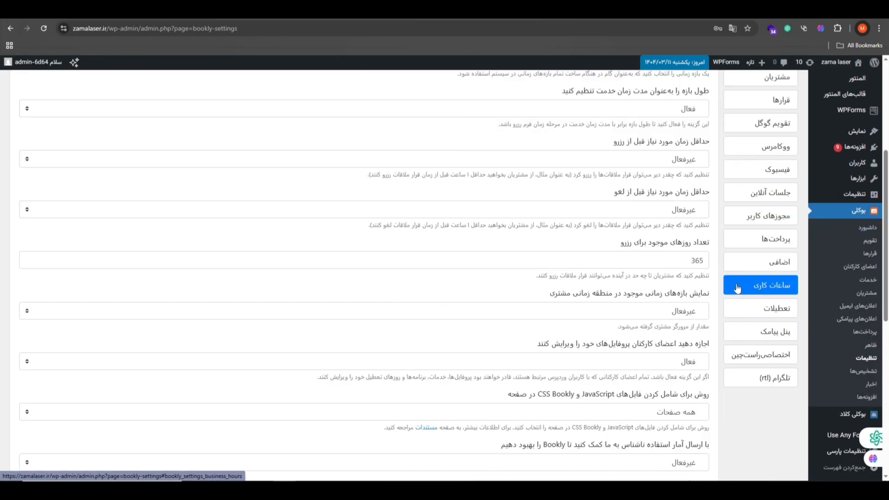
scroll(761, 310, "up", 1)
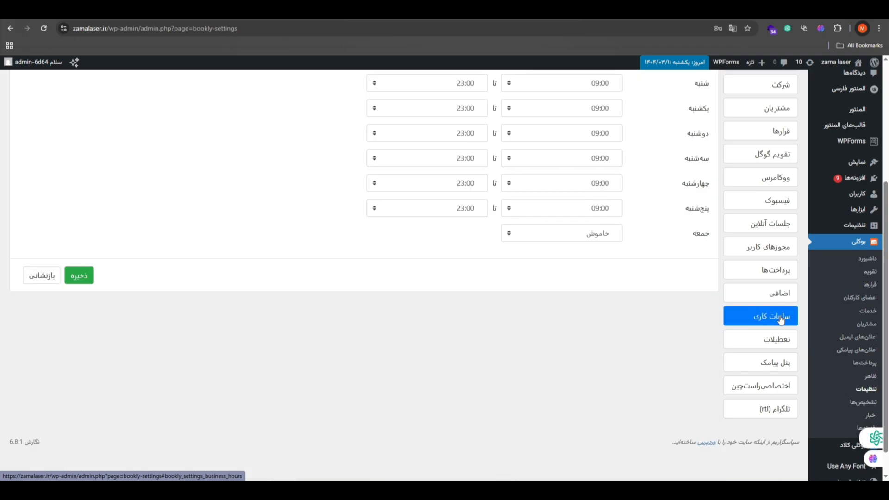
left_click(782, 317)
scroll(646, 293, "up", 2)
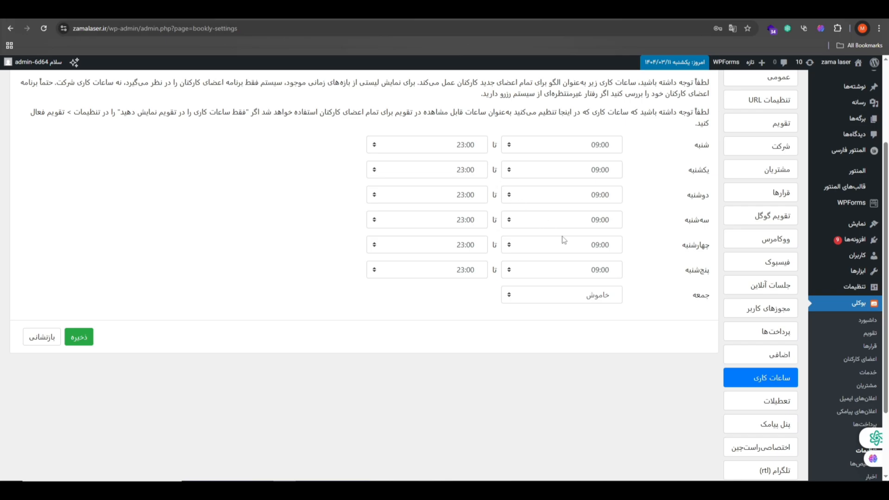
left_click(771, 404)
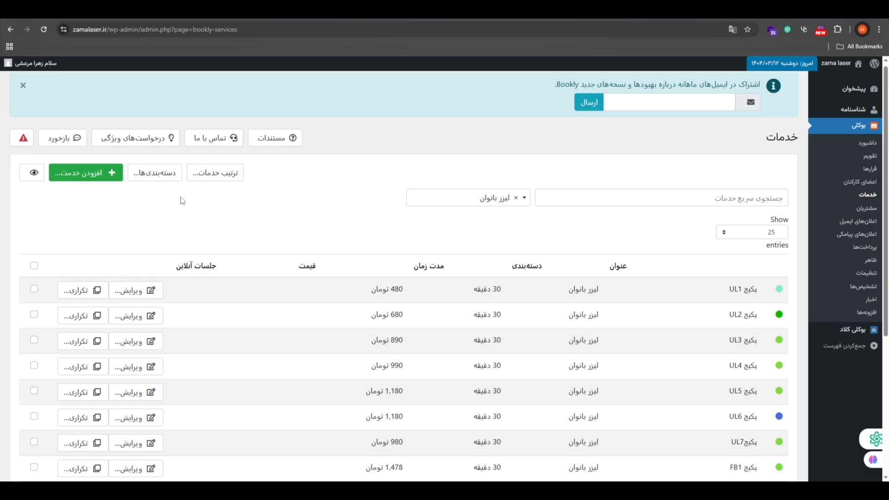
Step: Create a service titled ul9 and assign it to the category لیزر بانوان
left_click(87, 173)
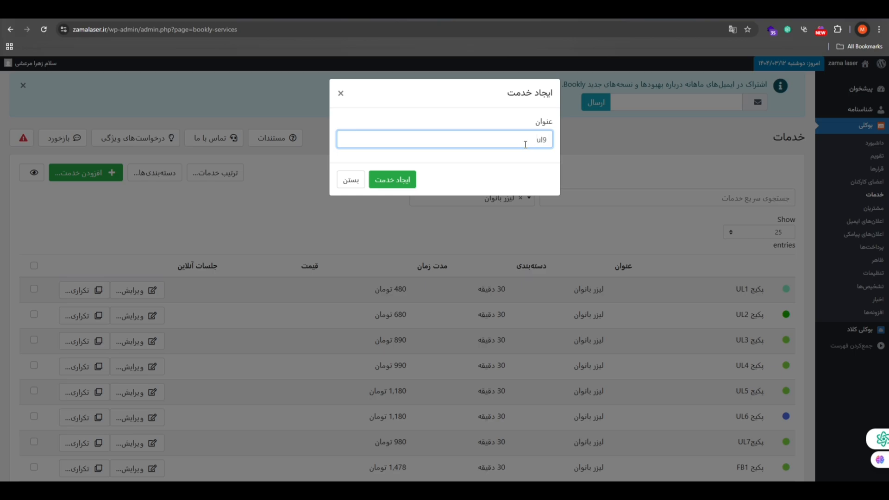
left_click(407, 181)
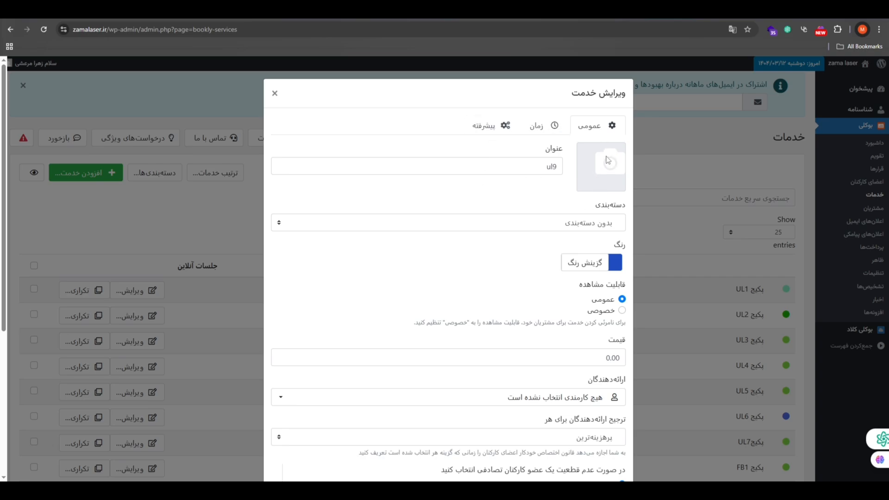
left_click(602, 227)
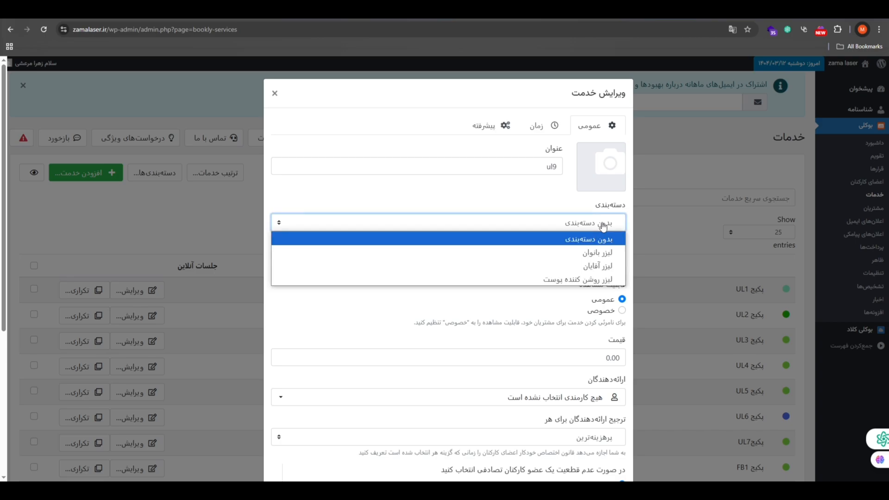
left_click(606, 253)
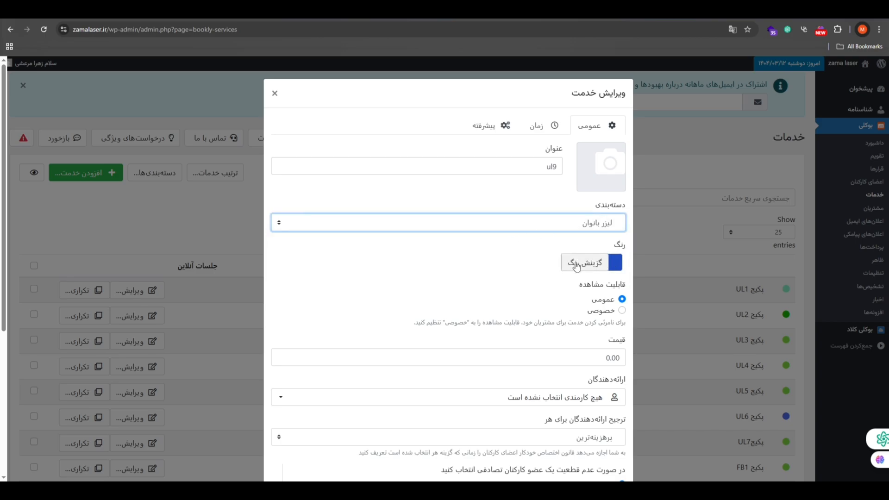
Step: Give the ul9 service a light green colour and set its price to 890
left_click(618, 266)
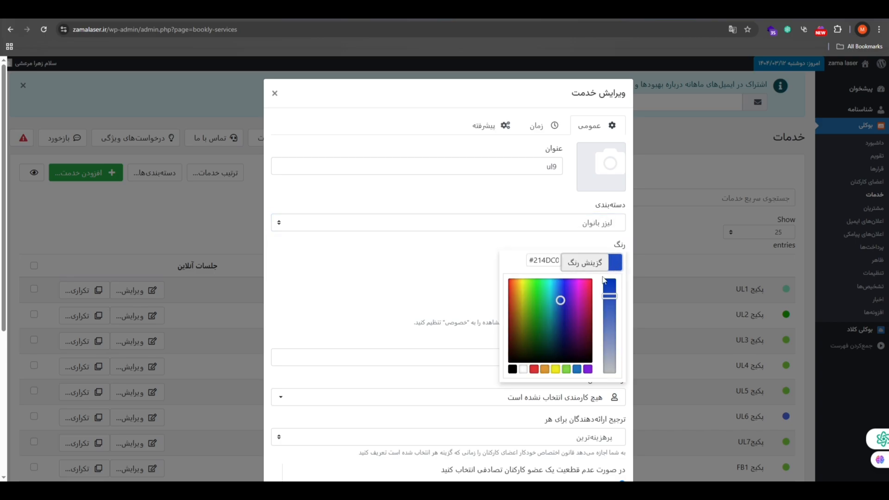
left_click(565, 369)
left_click(482, 254)
scroll(462, 298, "down", 2)
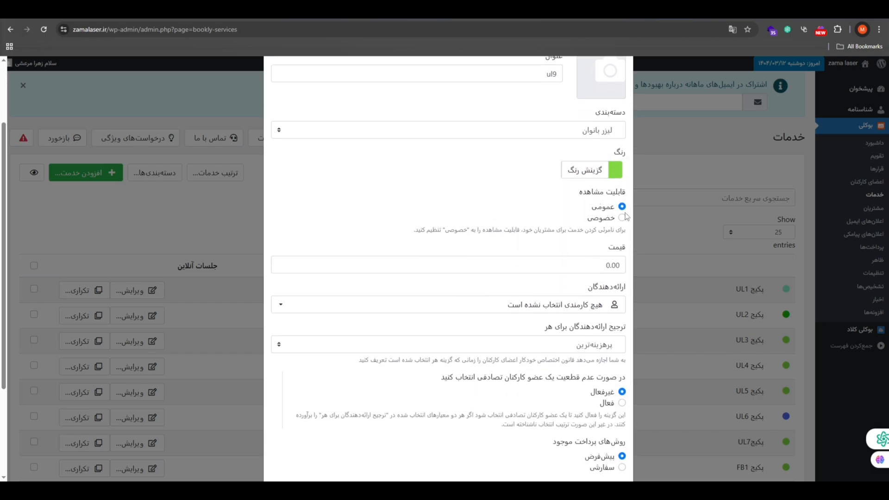
left_click_drag(600, 265, 632, 270)
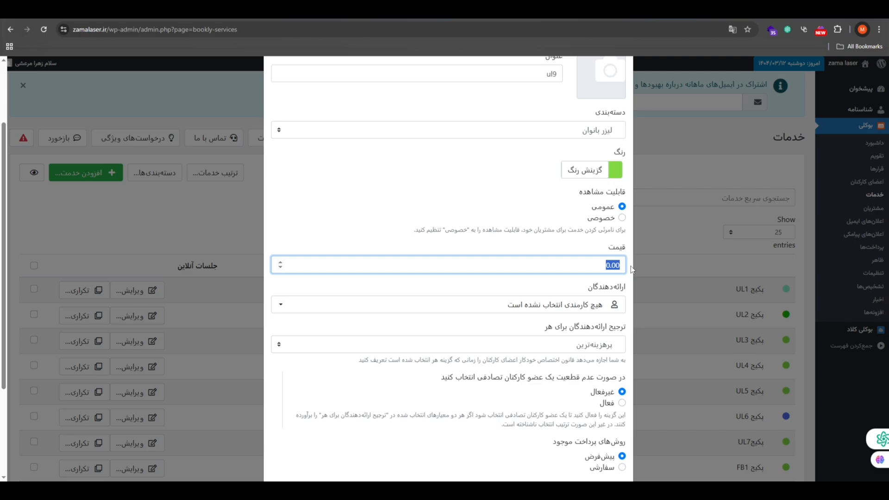
type("890")
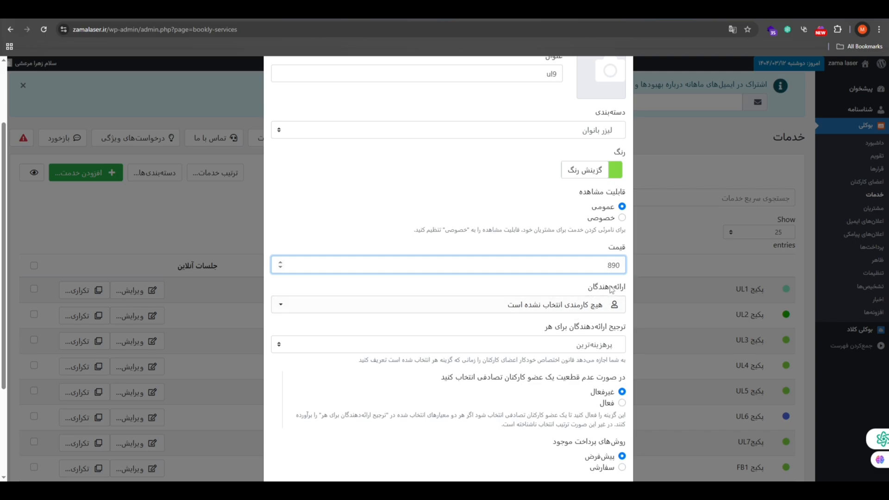
Step: Assign the device دستگاه الکسانداریت کندلا as the provider of the ul9 service
left_click(586, 304)
left_click(599, 354)
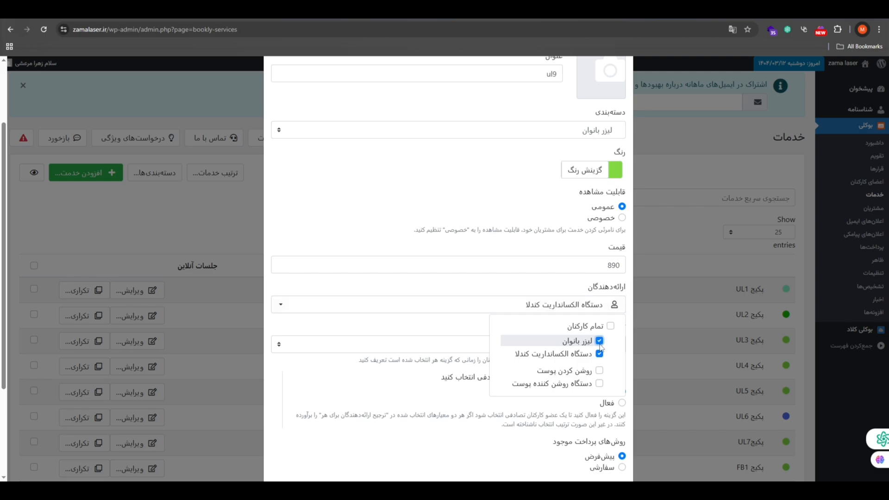
left_click(521, 285)
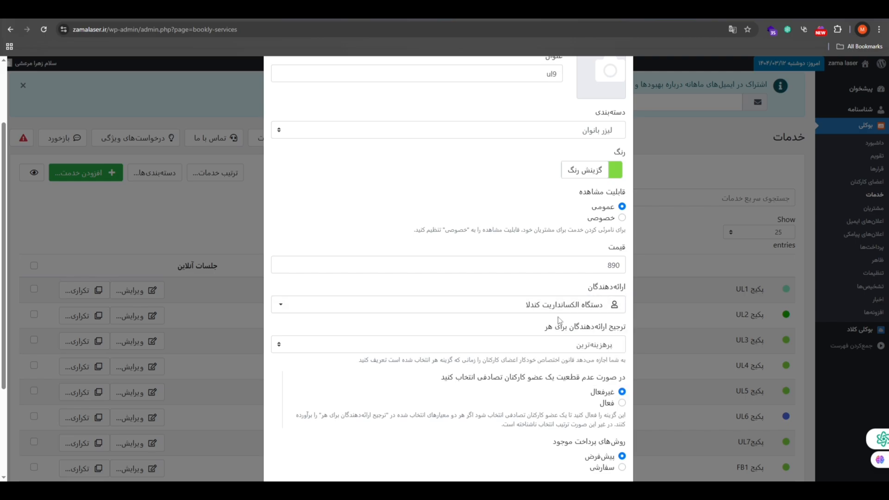
Step: Switch the service's available payment methods to custom (سفارشی) and allow only ZarinPal by excluding the local method محلی
scroll(557, 316, "down", 3)
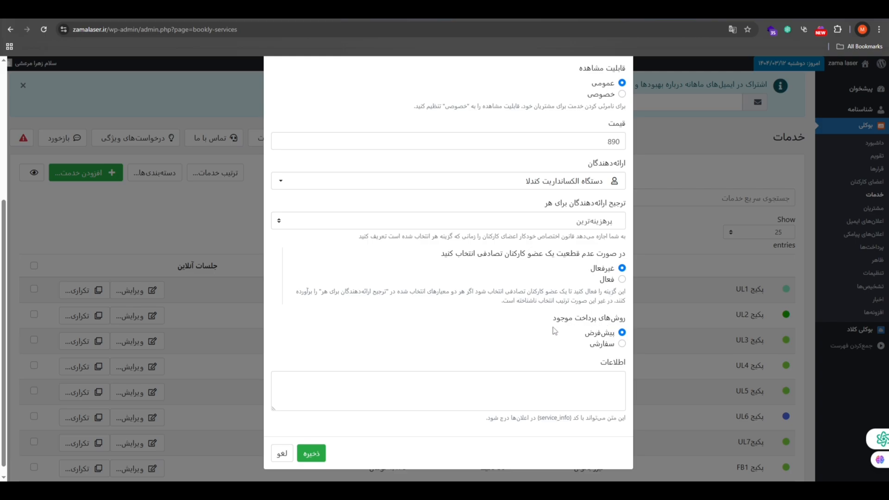
left_click(622, 344)
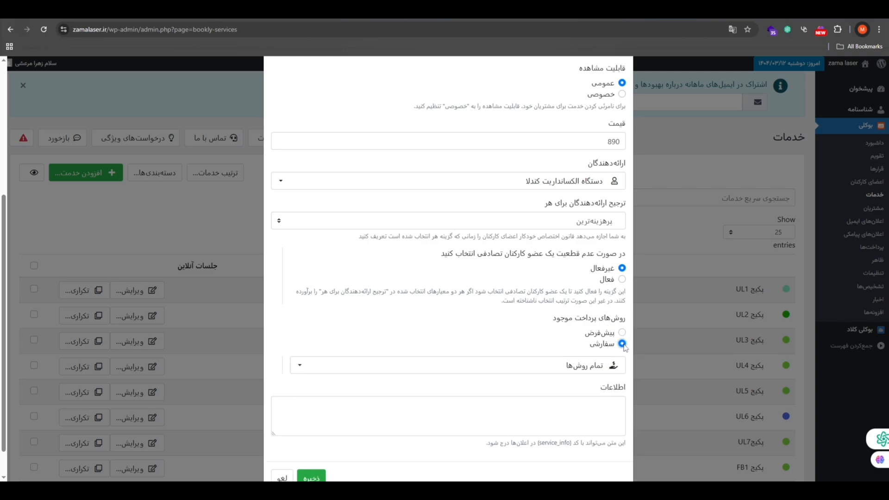
left_click(594, 367)
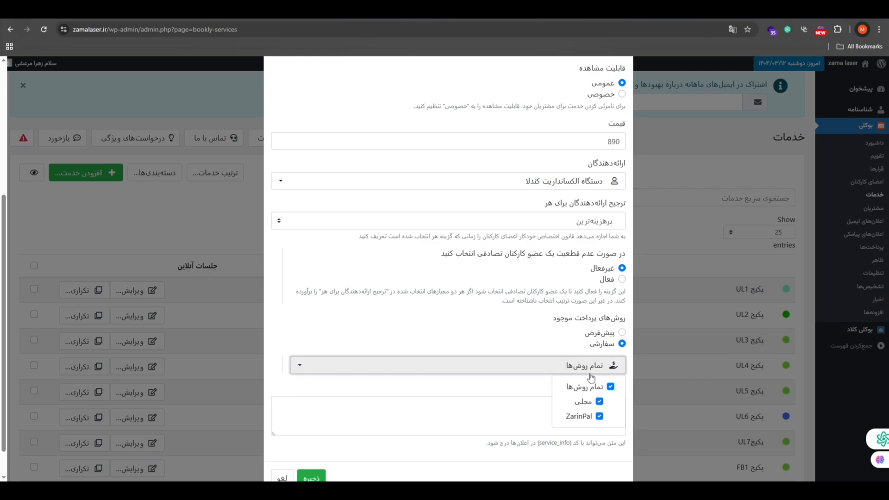
left_click(600, 401)
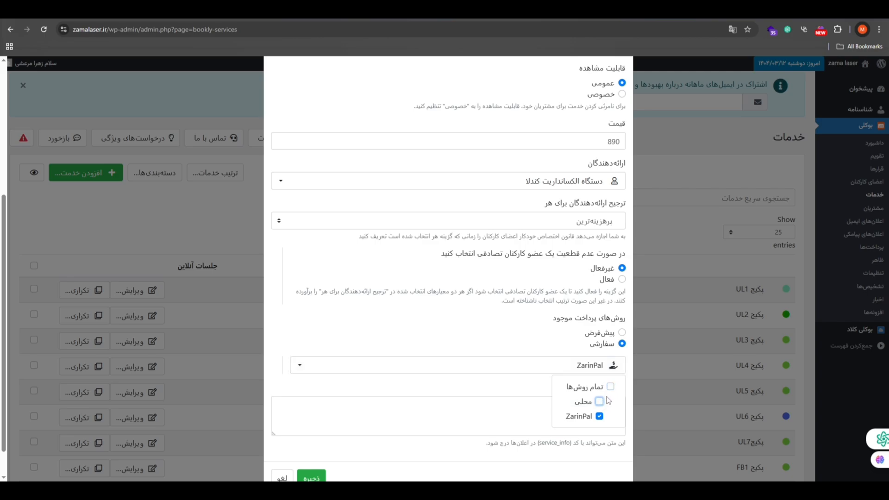
left_click(534, 350)
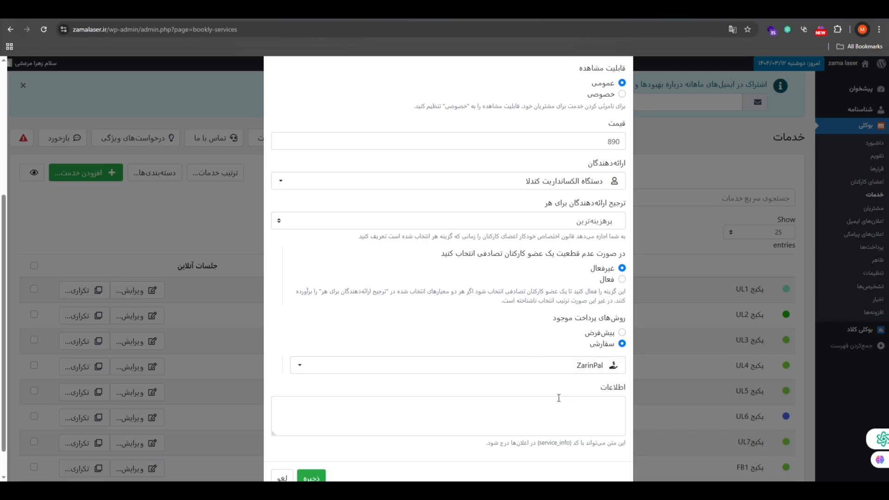
Step: Save the ul9 service with the information text left empty and check its entry in the services list
scroll(558, 398, "down", 1)
left_click(615, 380)
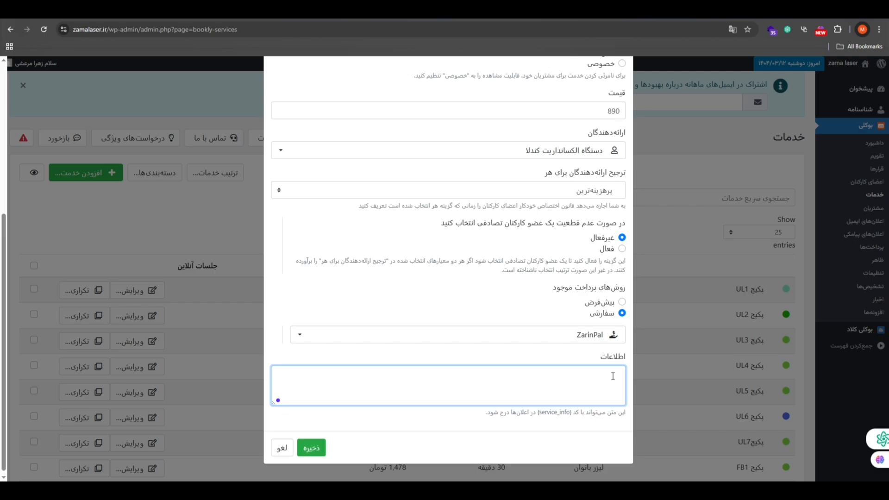
left_click(318, 445)
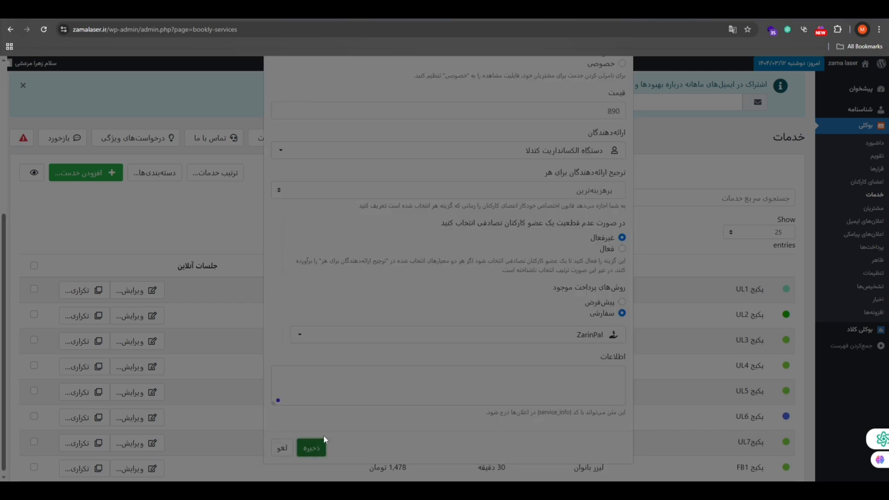
left_click(274, 187)
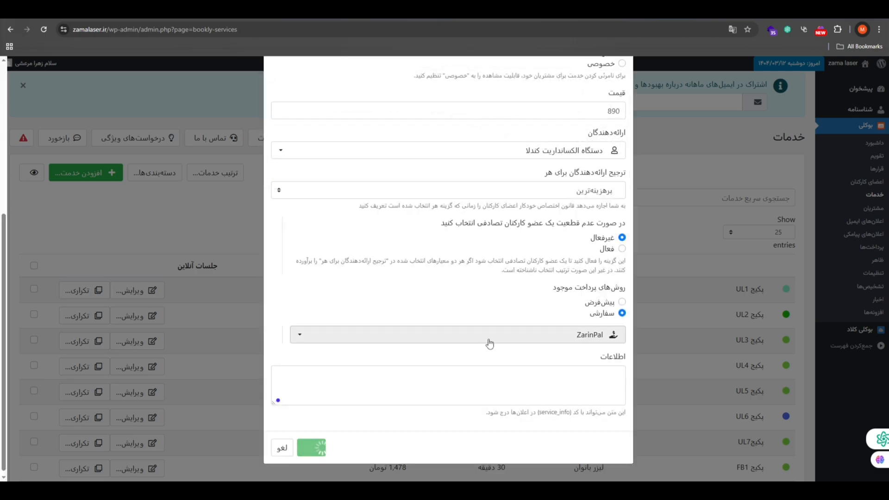
scroll(647, 387, "down", 5)
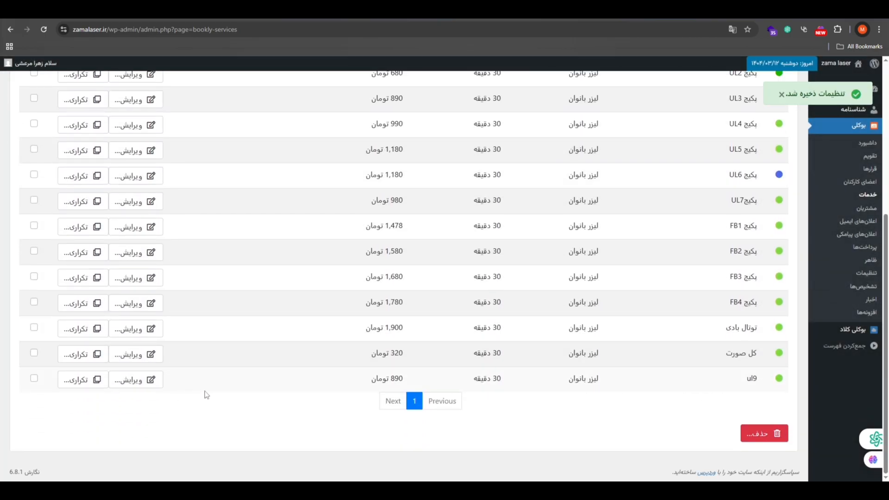
scroll(645, 419, "up", 10)
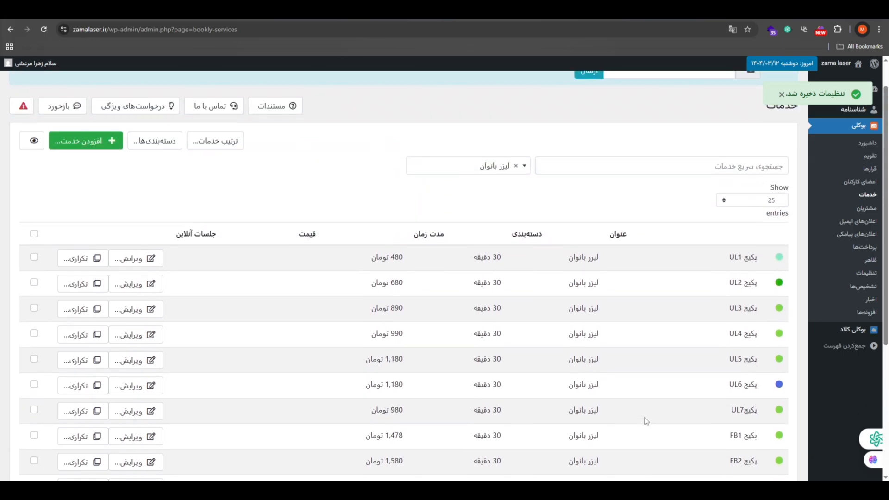
Step: Review the service categories and the order of services, closing both dialogs without saving
left_click(148, 178)
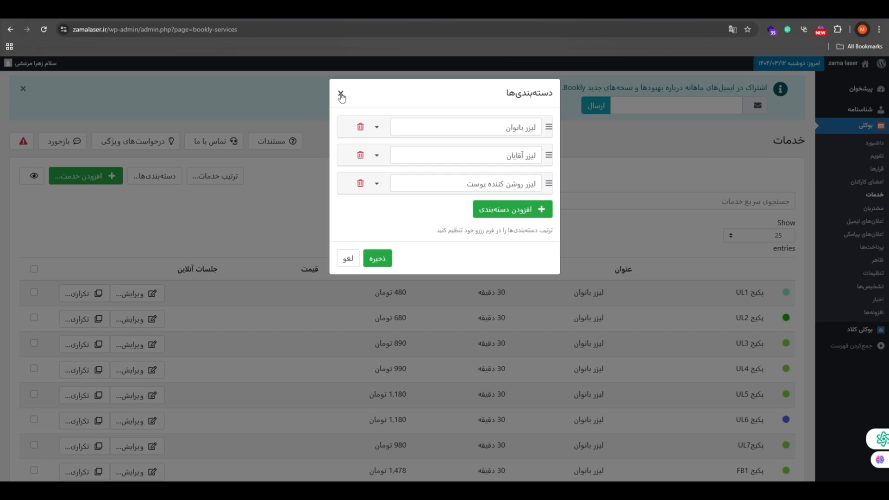
left_click(341, 95)
left_click(221, 176)
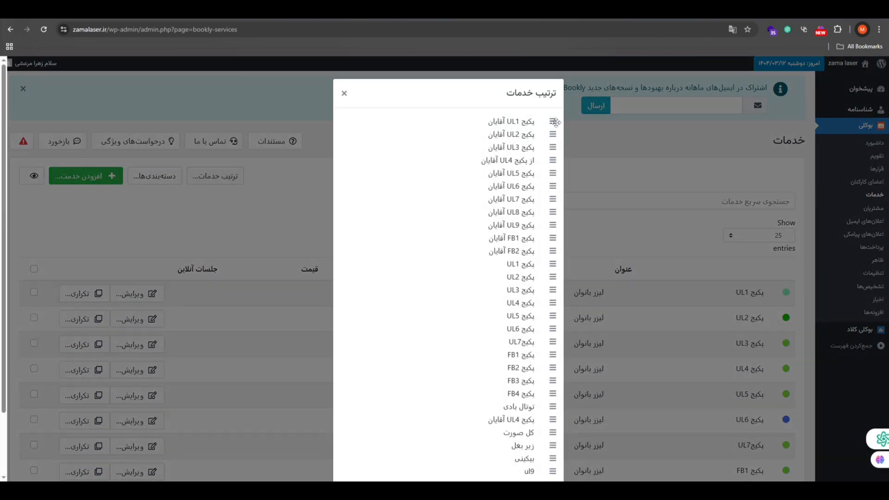
left_click_drag(553, 121, 552, 123)
left_click(345, 94)
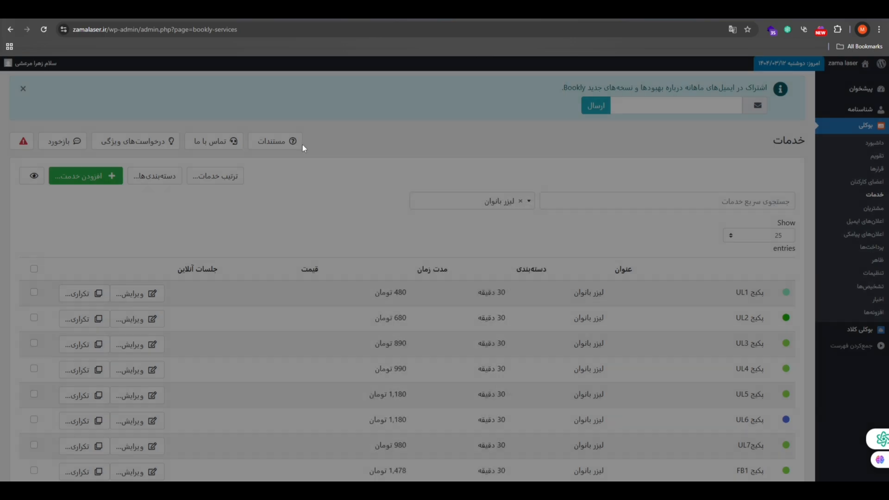
Step: Filter the services list by the category لیزر آقایان and look through its packages
left_click(475, 205)
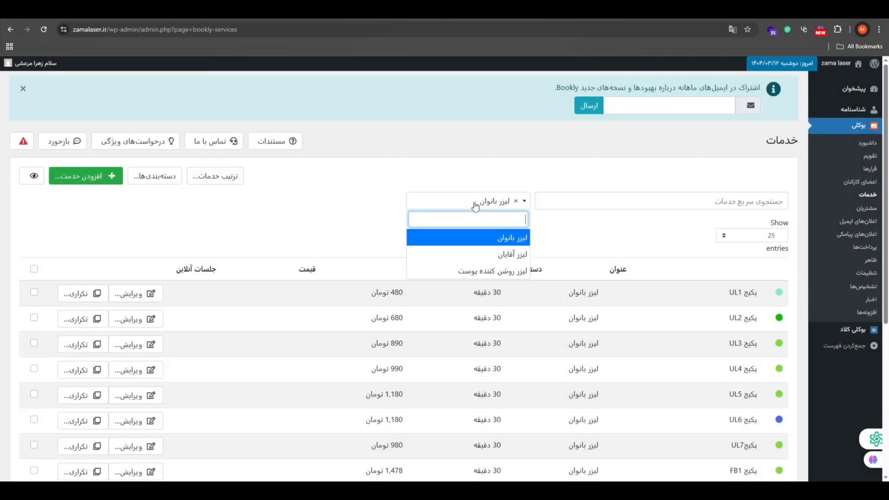
left_click(512, 253)
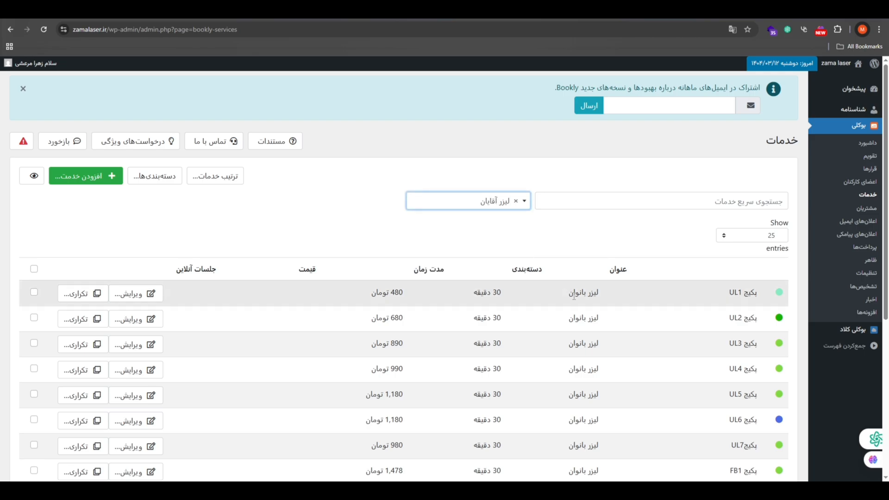
scroll(743, 221, "down", 2)
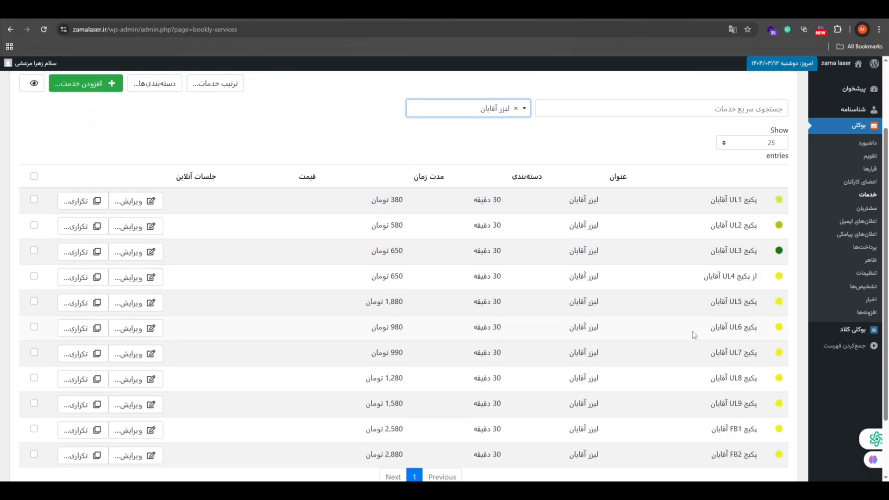